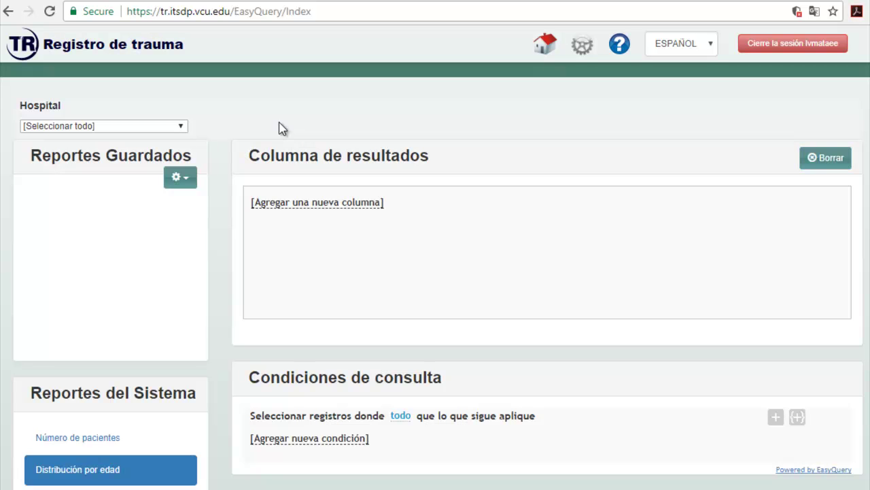
Set the report's hospital to ITSDP STUDENT LEAGUE TESTING
click(116, 126)
click(109, 144)
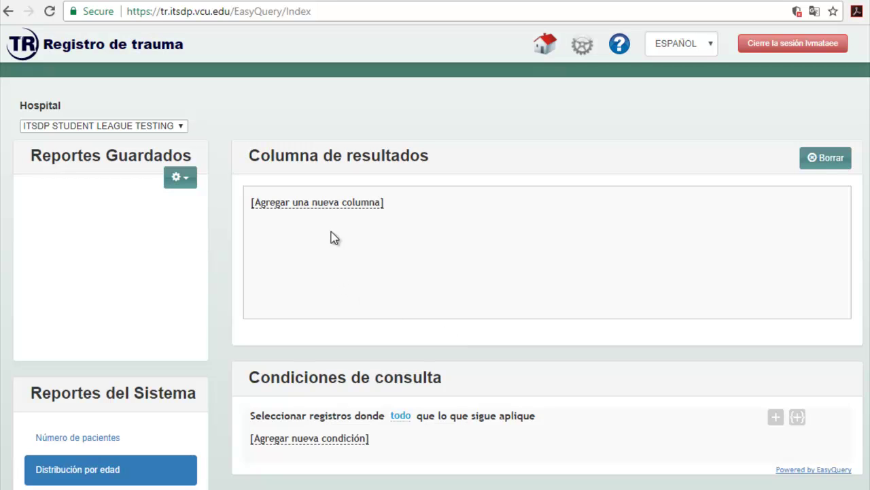
Add the ID de registro de trauma field from Registro de Trauma as a result column
click(351, 212)
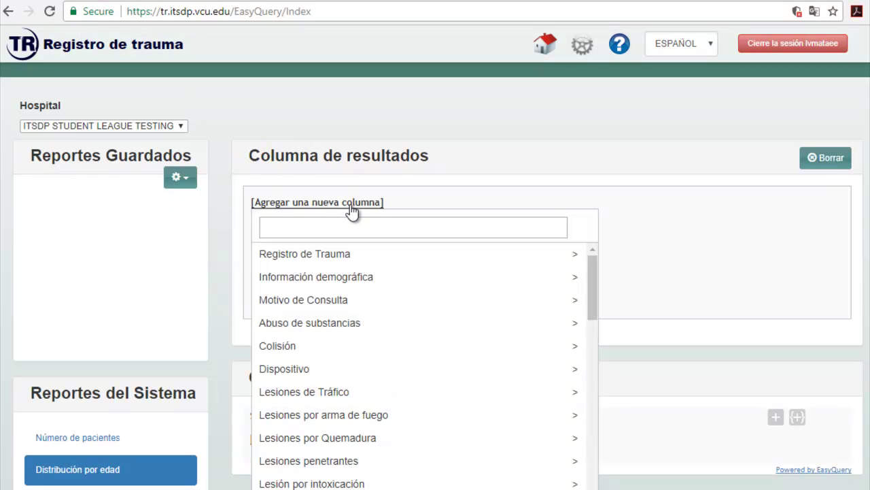
mouse_move(354, 259)
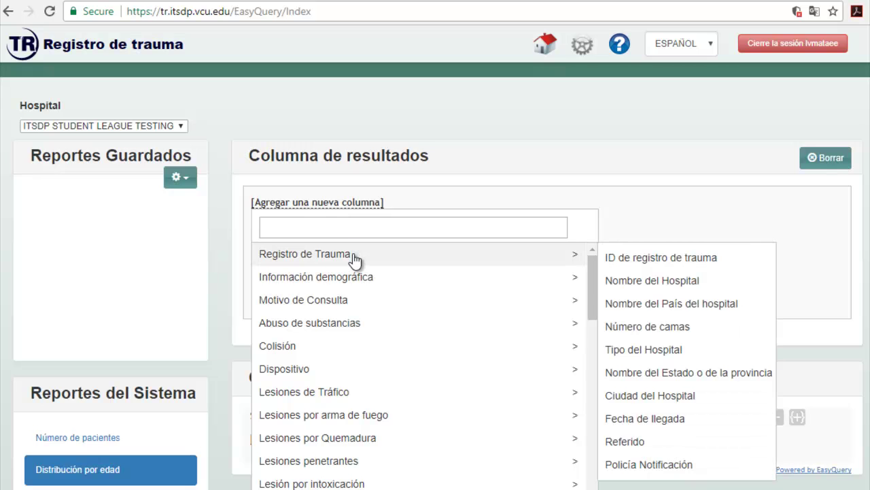
scroll(354, 260, down, 1)
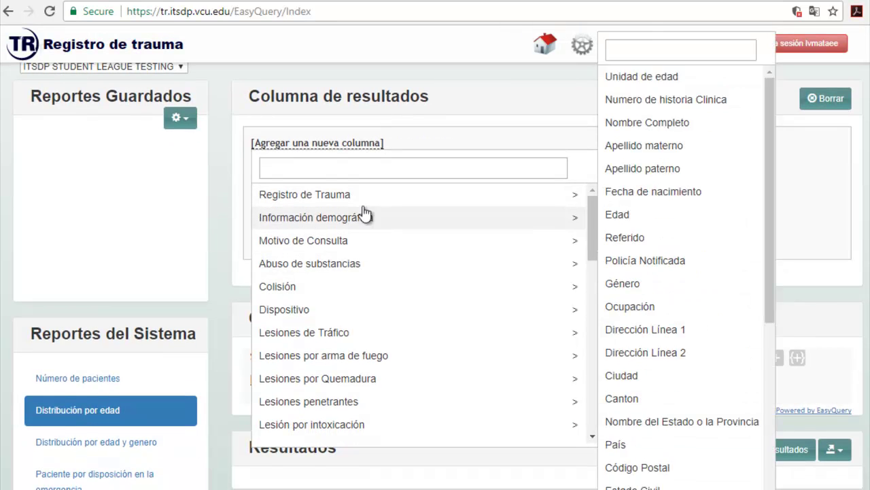
scroll(563, 239, down, 2)
scroll(571, 218, up, 2)
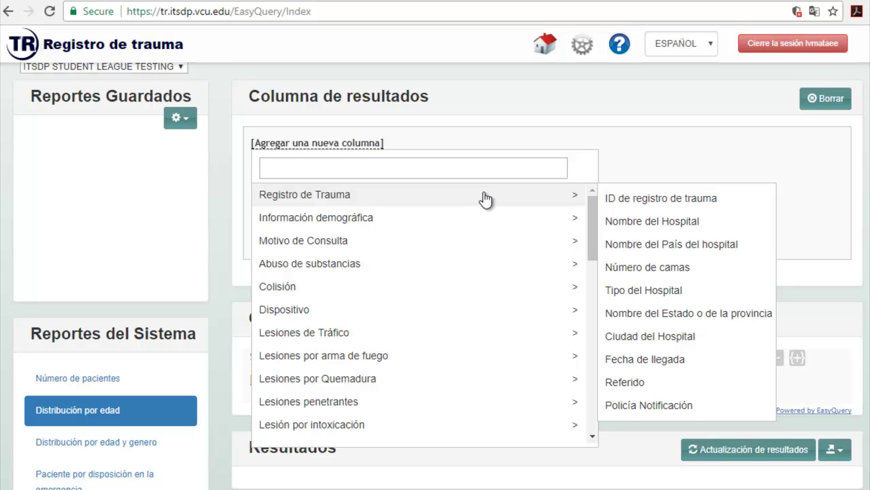
click(620, 199)
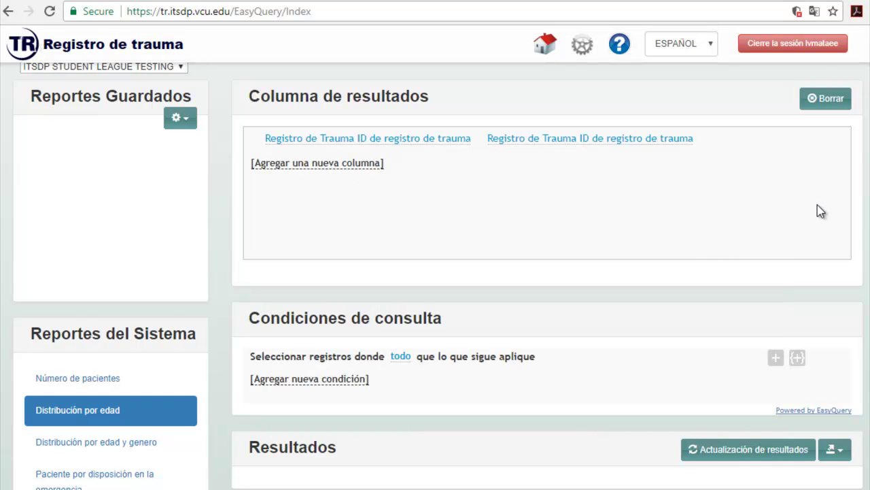
Apply the Count function to the ID de registro de trauma column and update the results
mouse_move(816, 151)
mouse_move(727, 151)
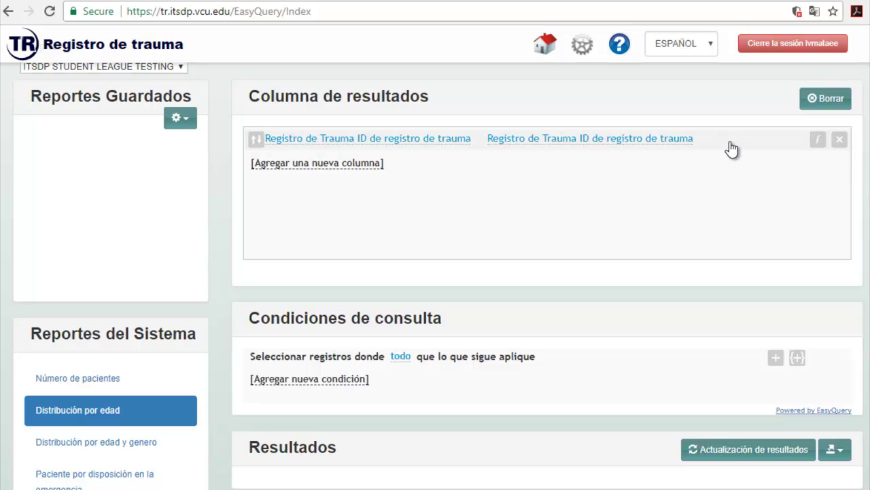
click(817, 142)
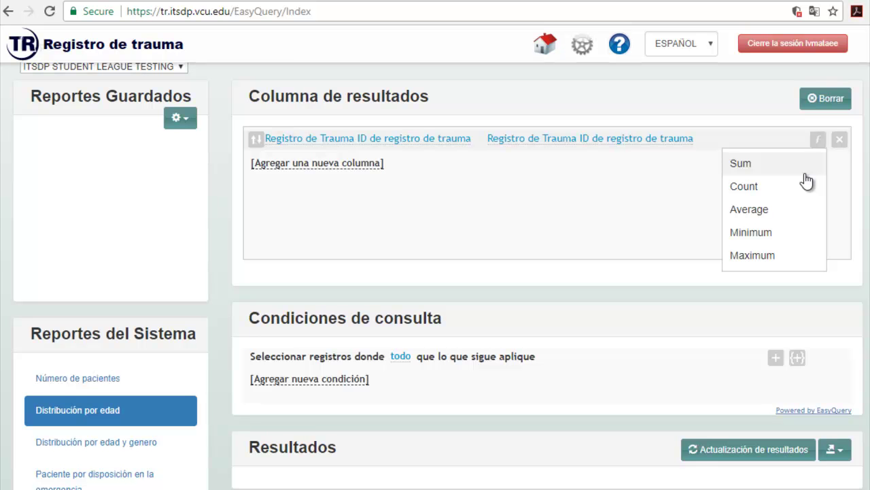
click(761, 186)
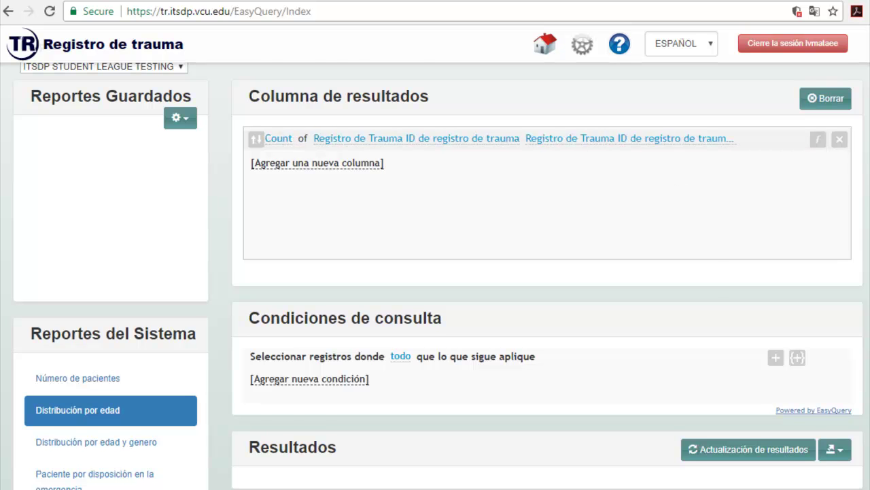
scroll(439, 274, down, 1)
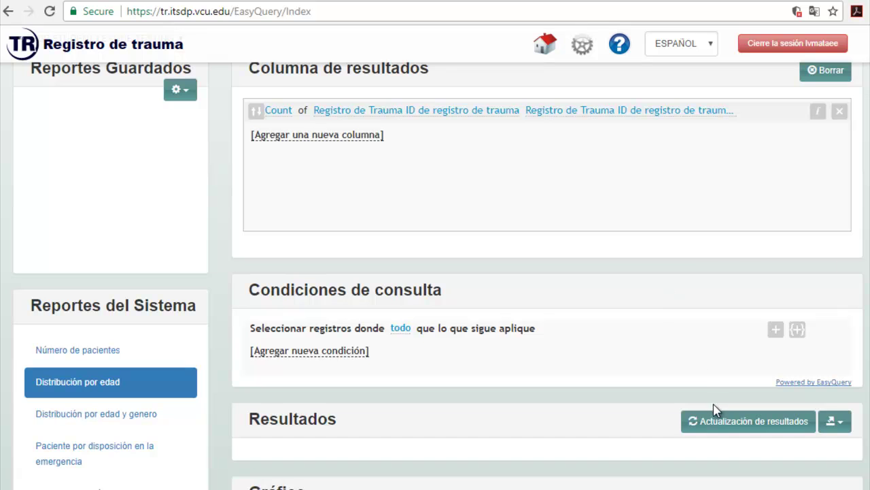
click(720, 420)
scroll(438, 275, down, 3)
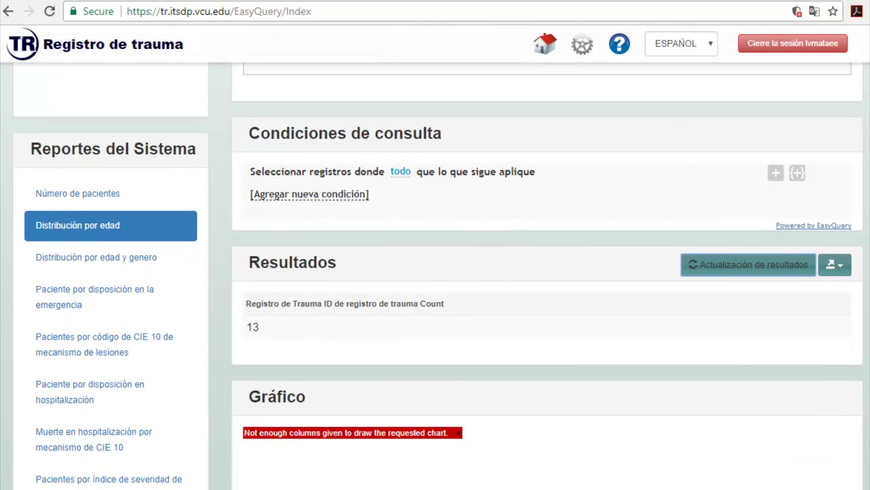
Remove the Count of ID de registro de trauma column from the result columns
scroll(781, 315, up, 3)
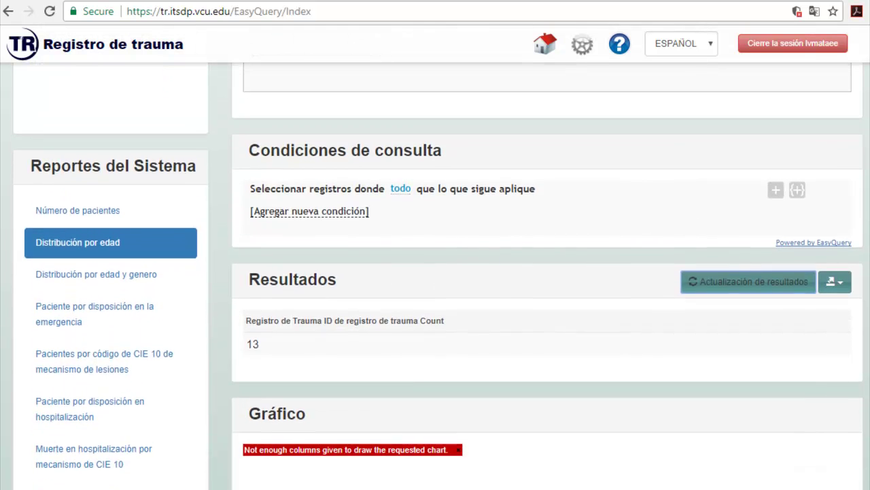
click(841, 142)
click(841, 127)
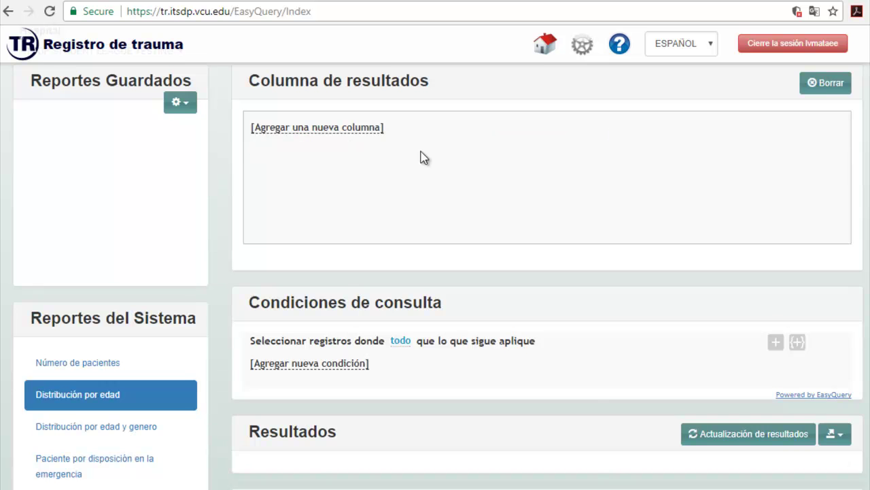
Add the Tipo de arma de fuego field from Lesiones por arma de fuego twice as result columns
click(360, 136)
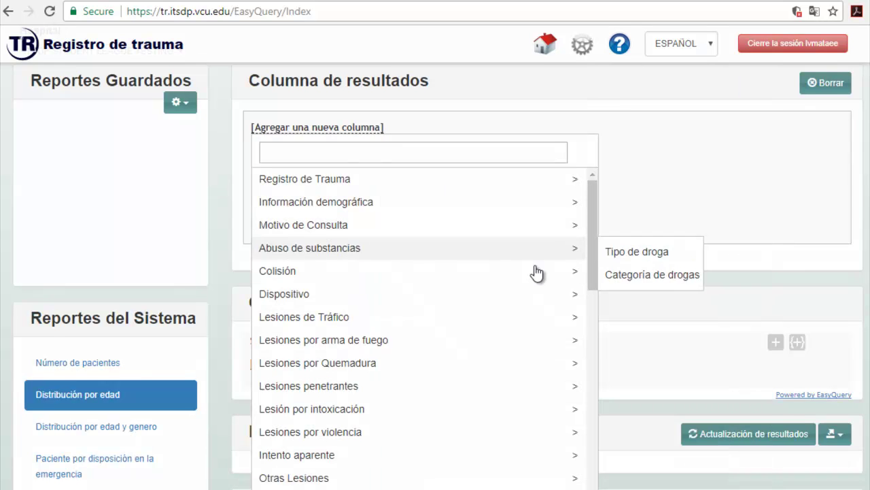
mouse_move(524, 344)
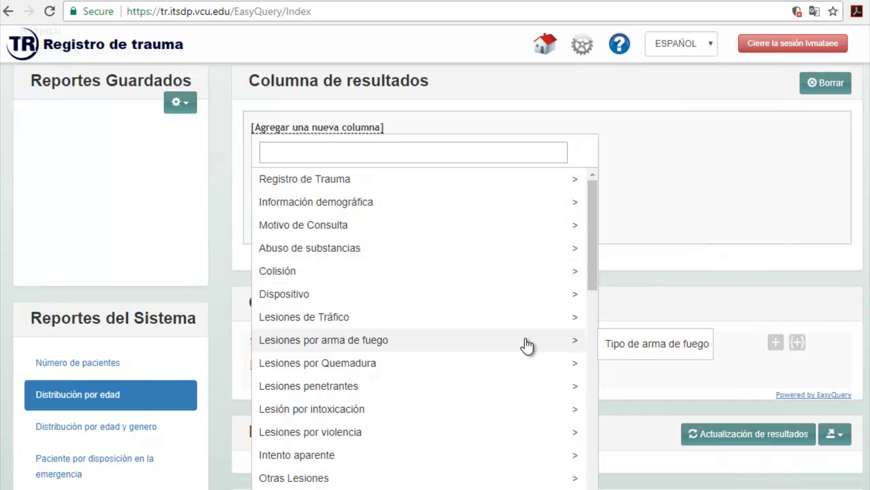
double_click(614, 344)
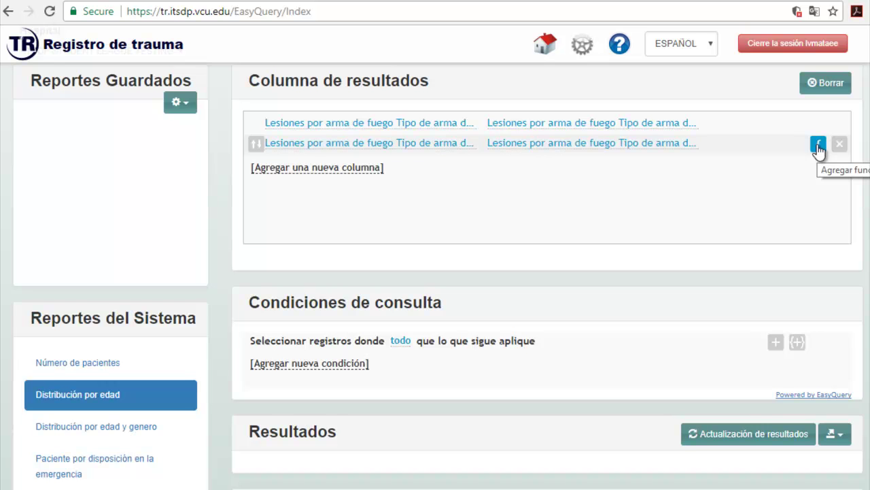
Apply the Count function to the second Tipo de arma de fuego column and update the results table and chart
click(818, 145)
scroll(382, 255, down, 5)
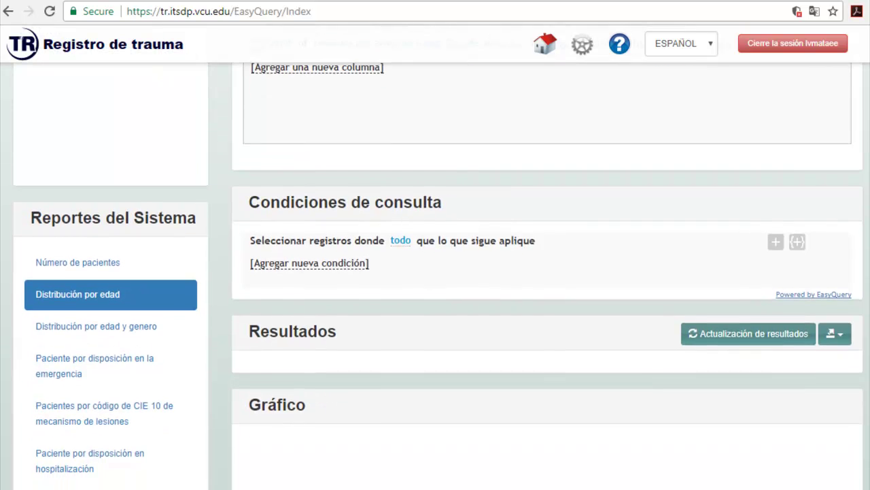
mouse_move(385, 254)
mouse_down()
mouse_move(369, 285)
mouse_move(383, 247)
mouse_up()
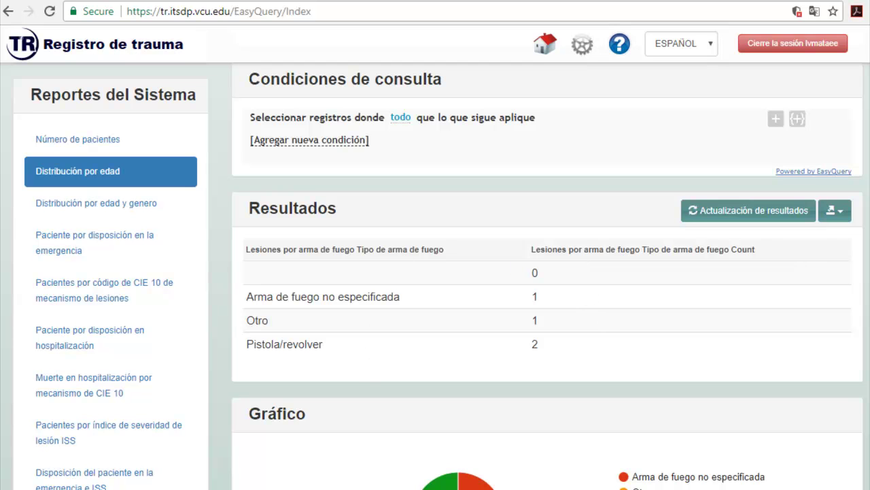
scroll(438, 272, down, 3)
scroll(439, 272, up, 2)
scroll(438, 272, up, 2)
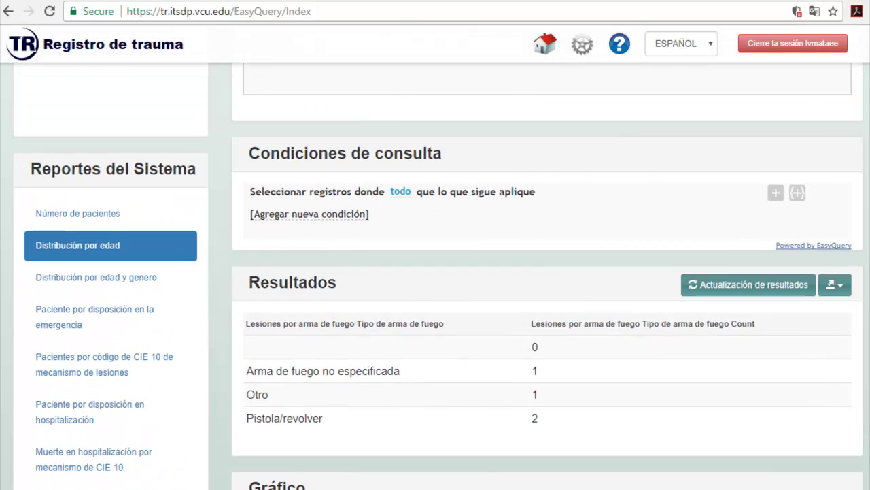
Export the firearm injury results to Excel
click(846, 288)
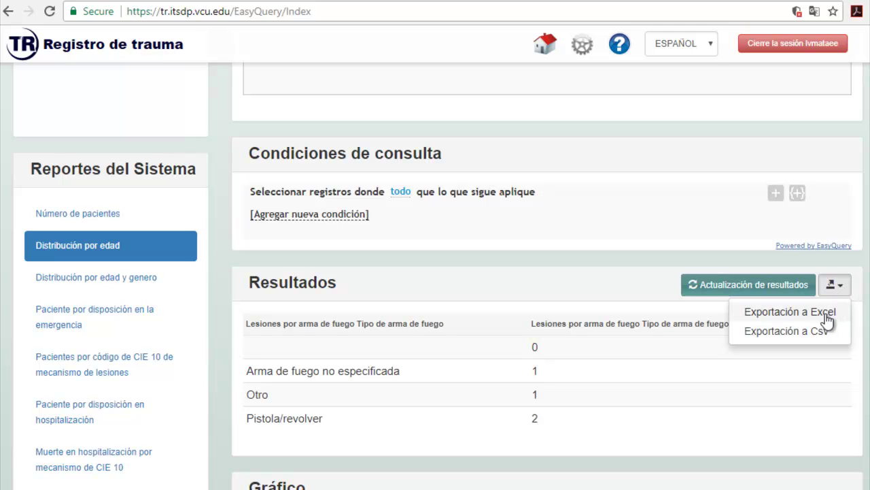
click(837, 285)
click(837, 286)
click(826, 311)
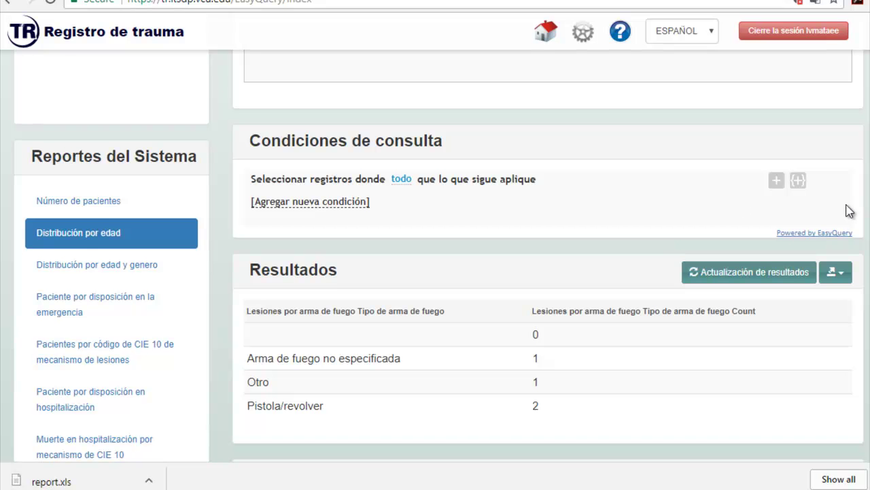
Save the query as a new report named Lesiones por Armas de Fuego
scroll(548, 272, up, 2)
scroll(727, 129, up, 1)
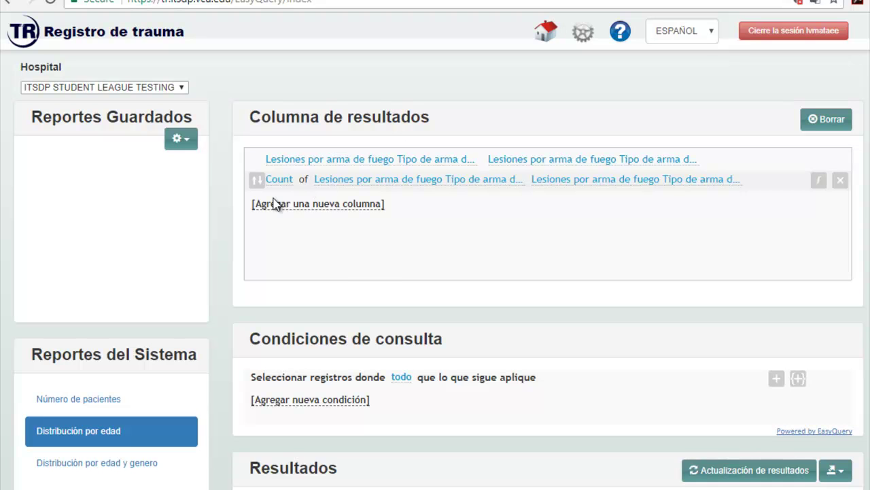
click(191, 148)
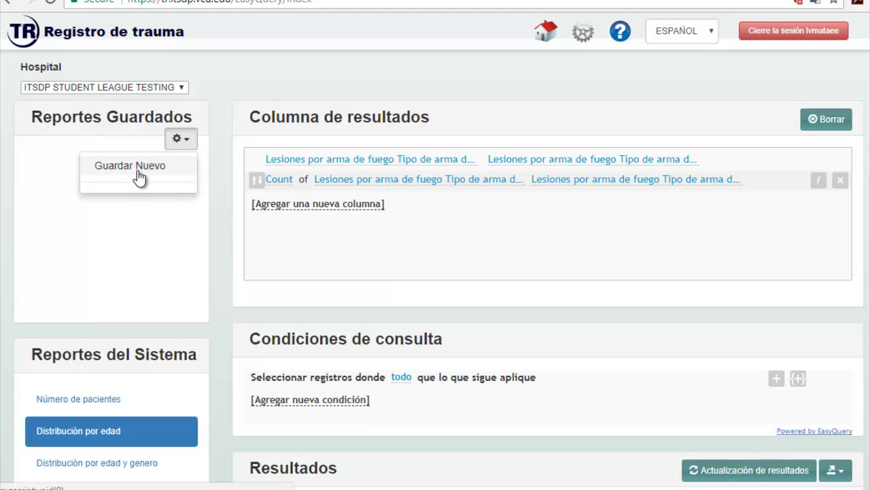
click(191, 142)
click(191, 143)
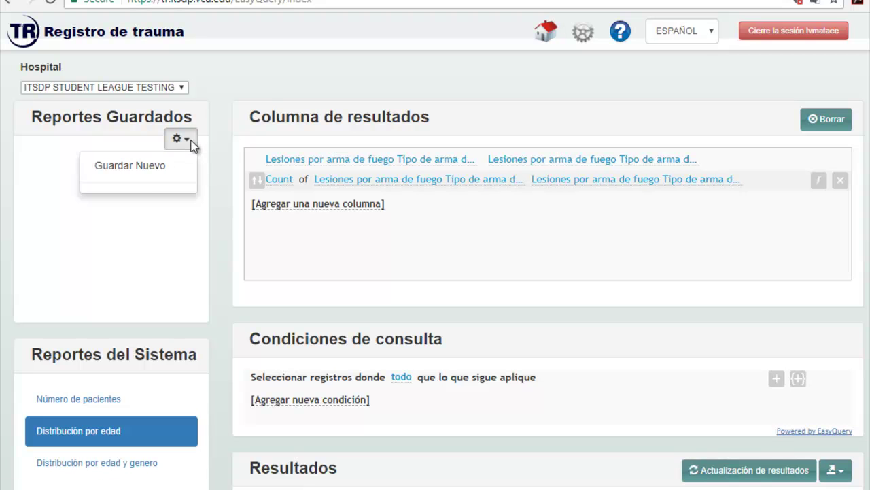
click(143, 178)
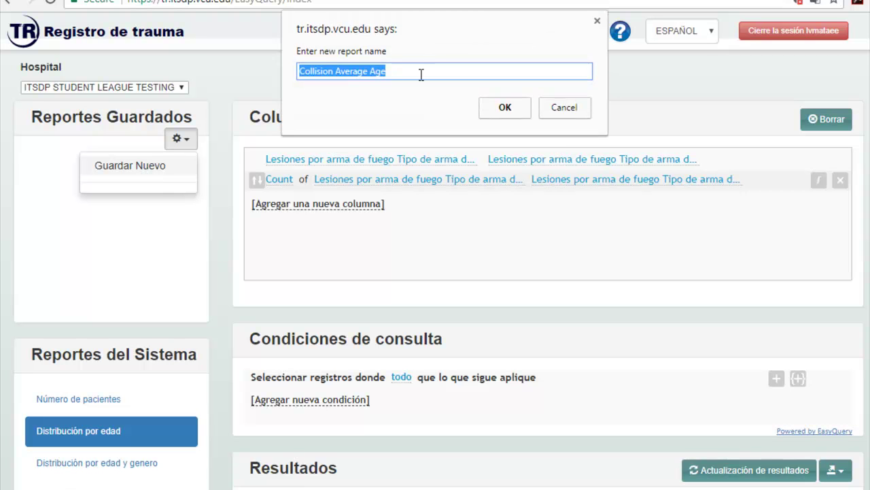
key(BackSpace)
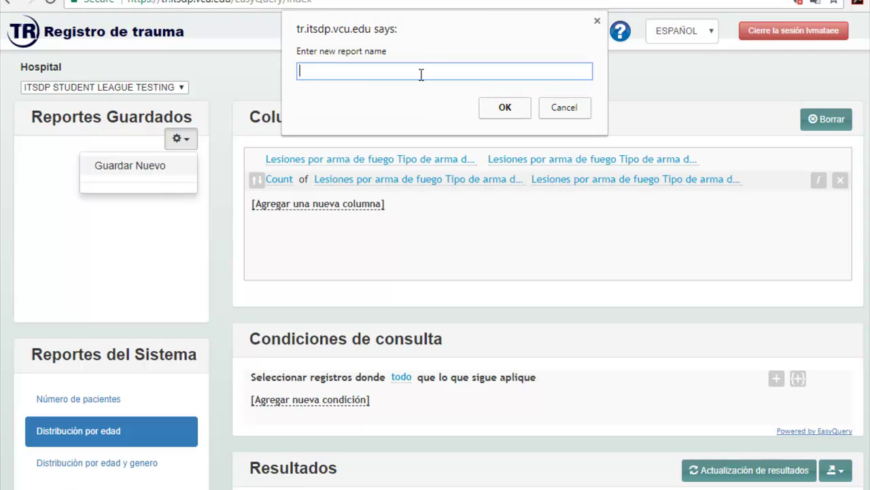
text(Lesiones)
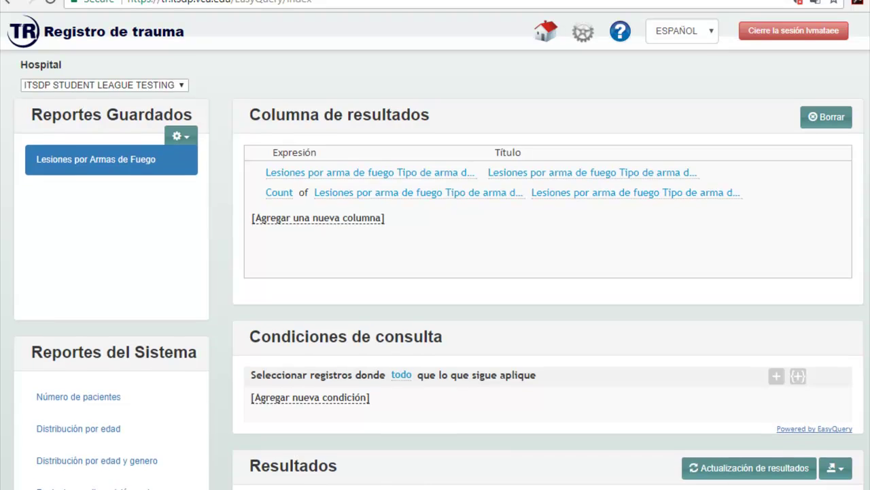
Add a query condition on the Fecha de llegada field from Registro de Trauma
scroll(435, 272, down, 2)
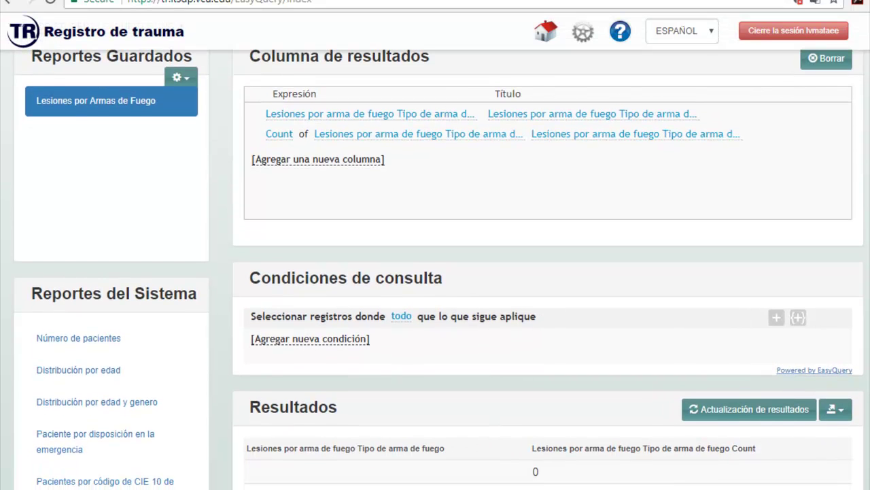
scroll(360, 302, up, 1)
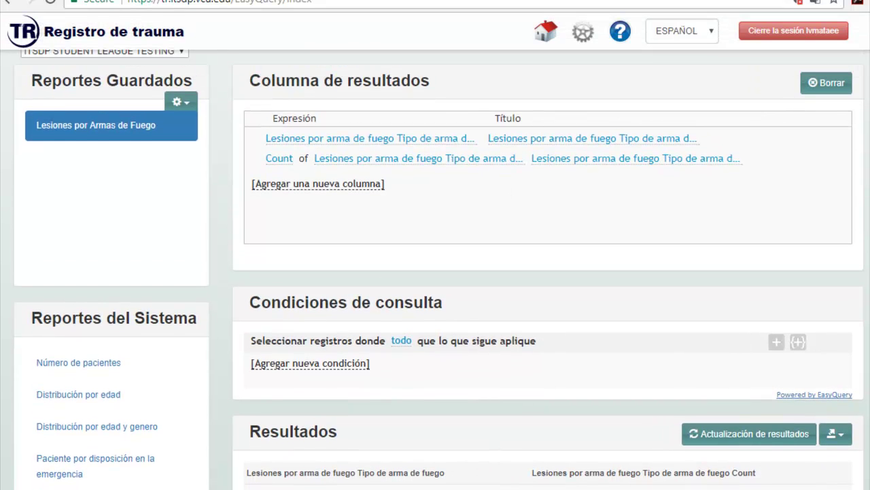
scroll(391, 220, down, 1)
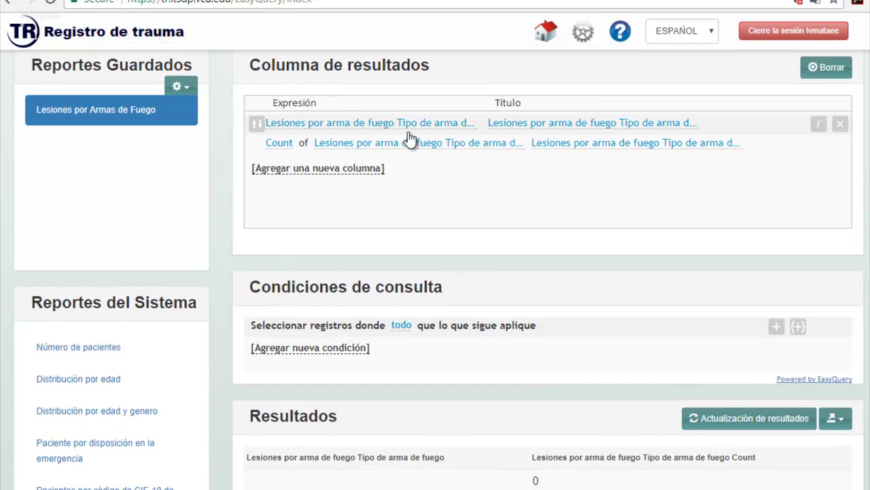
click(360, 355)
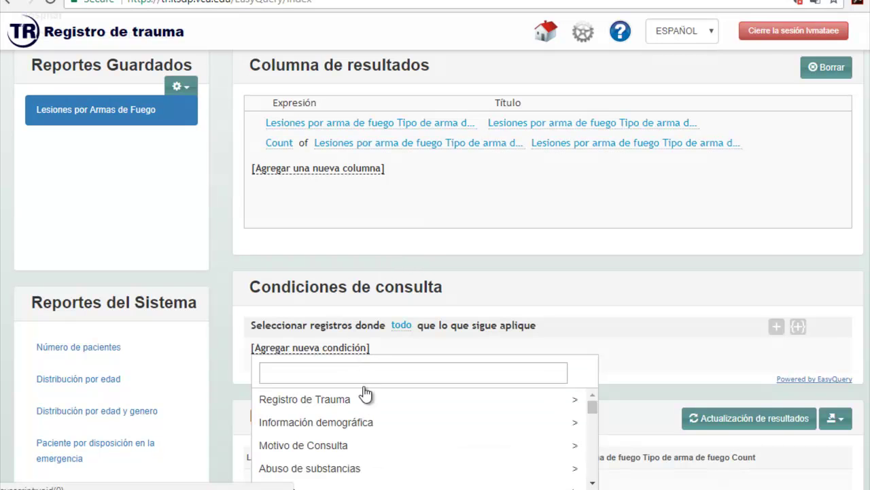
mouse_move(369, 405)
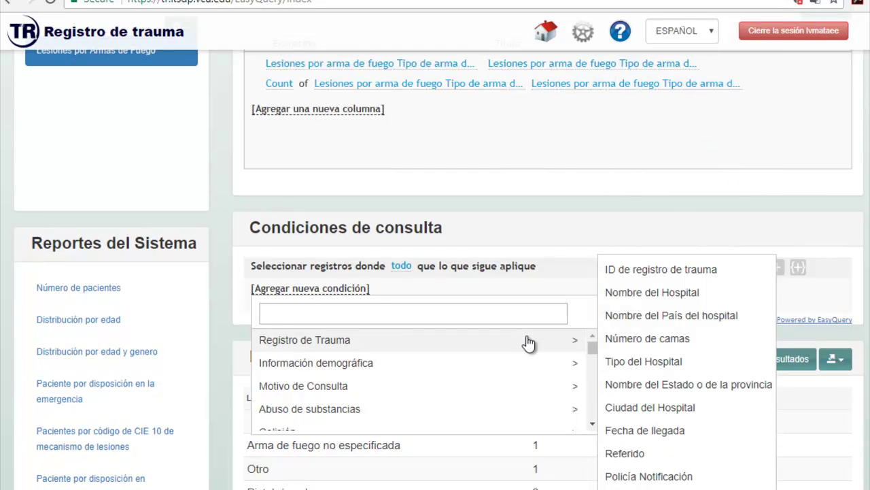
click(632, 430)
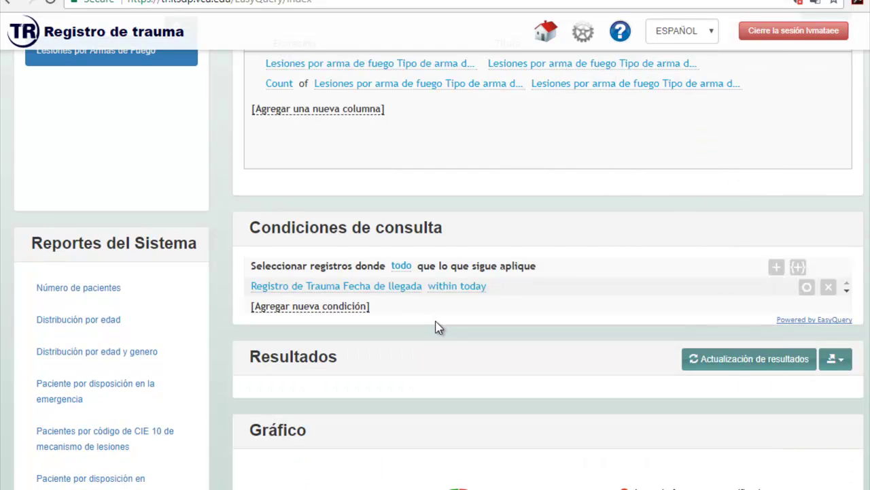
Change the Fecha de llegada condition's time range from today to a custom period
drag(381, 293, 448, 289)
click(449, 289)
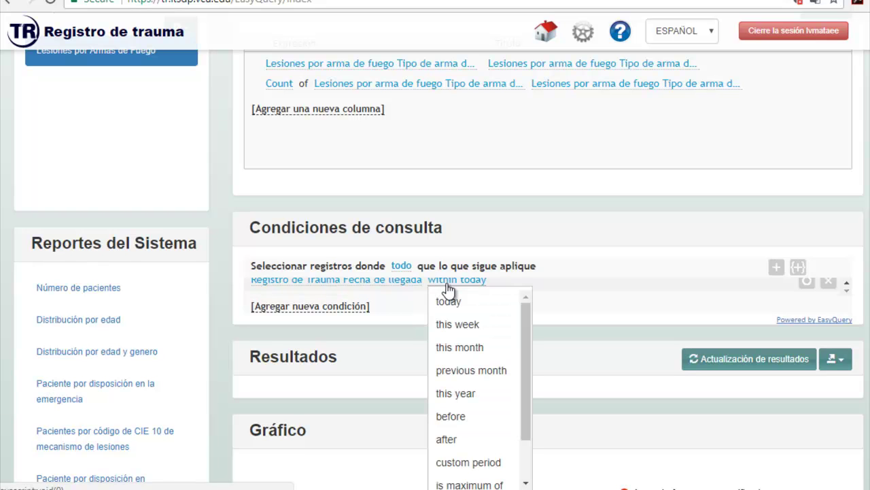
scroll(524, 325, down, 2)
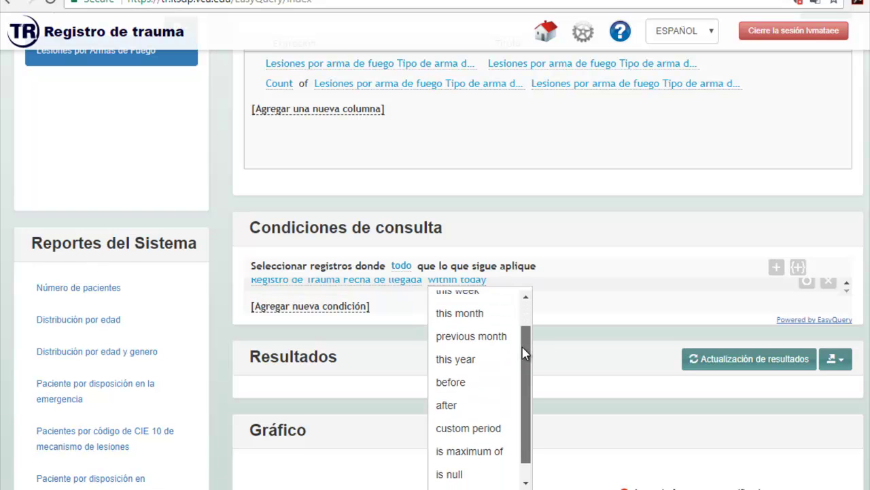
mouse_move(522, 385)
mouse_down()
mouse_move(529, 311)
mouse_move(527, 375)
mouse_up()
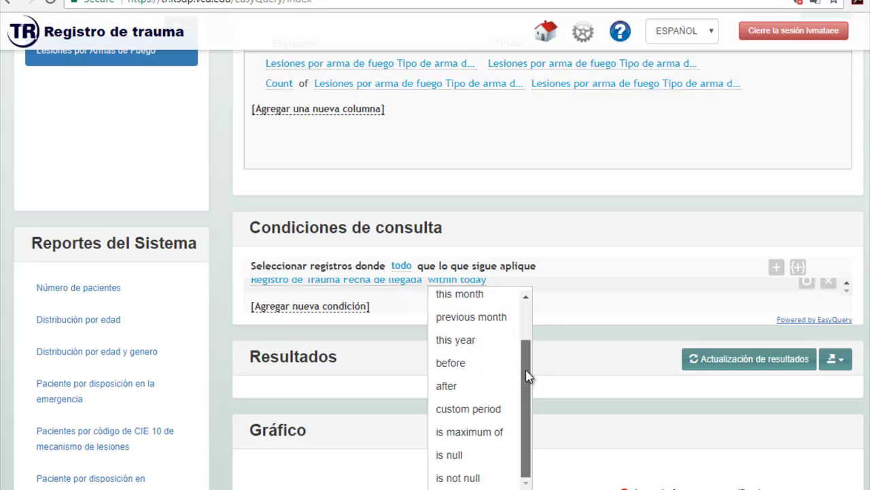
click(483, 418)
Set the start of the Fecha de llegada period to January 1, 2017
click(523, 282)
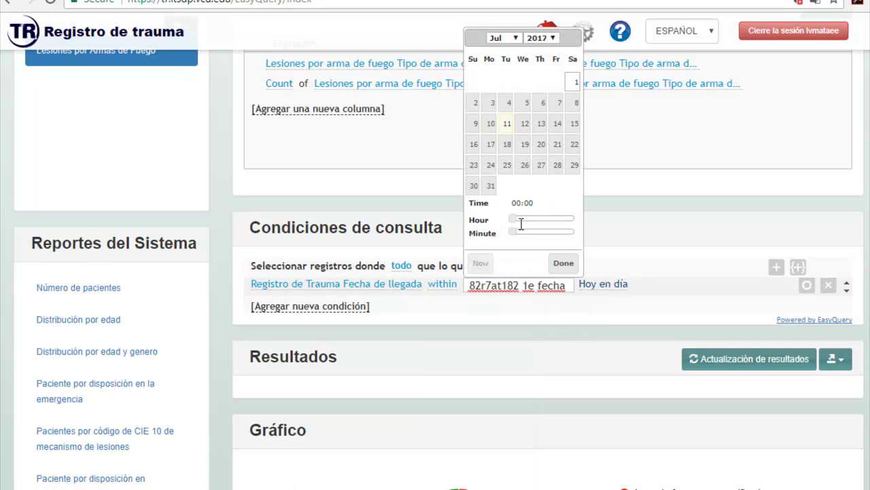
click(517, 39)
click(510, 58)
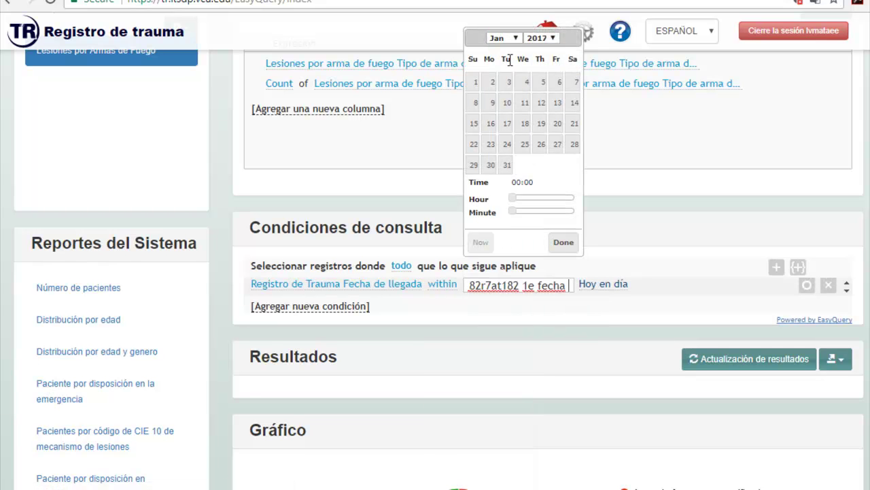
click(566, 242)
Set the end of the Fecha de llegada period to June 1, 2017, and update the query results
click(603, 284)
click(680, 38)
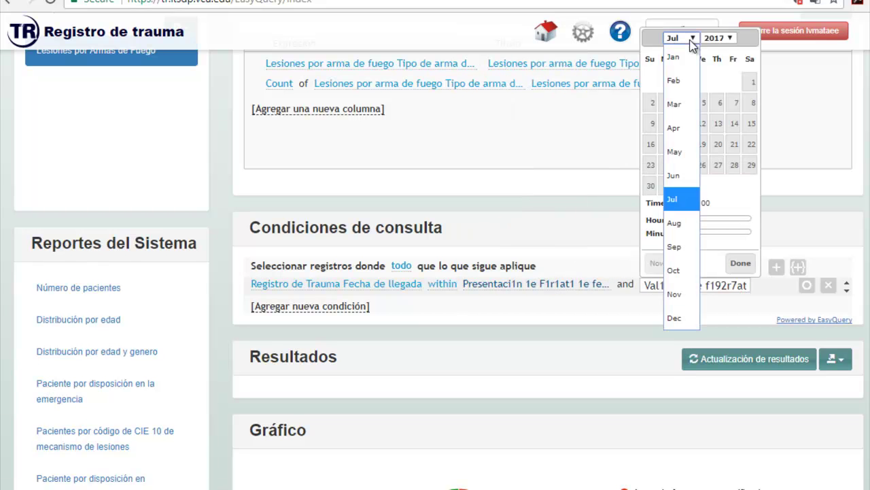
click(676, 174)
click(720, 83)
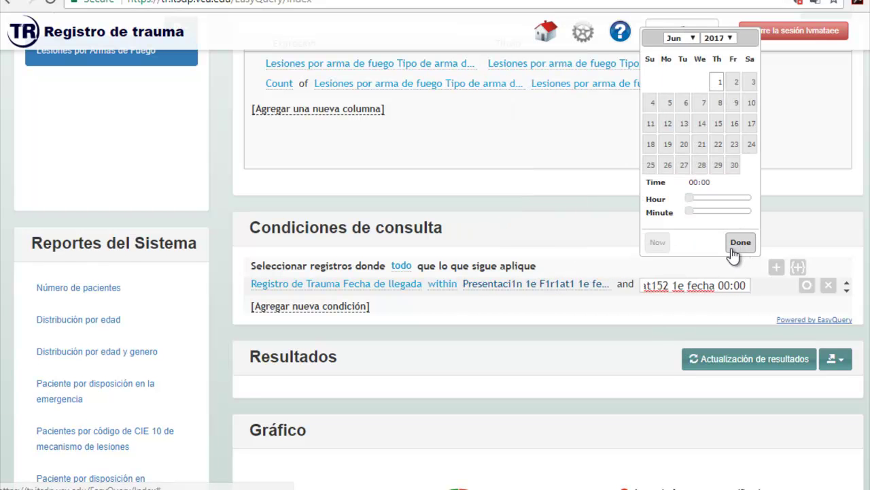
click(741, 244)
scroll(431, 146, down, 1)
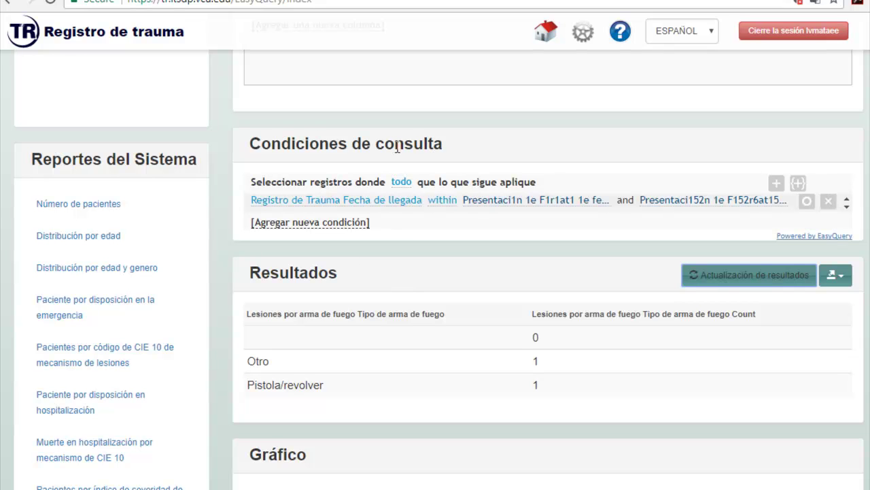
click(300, 223)
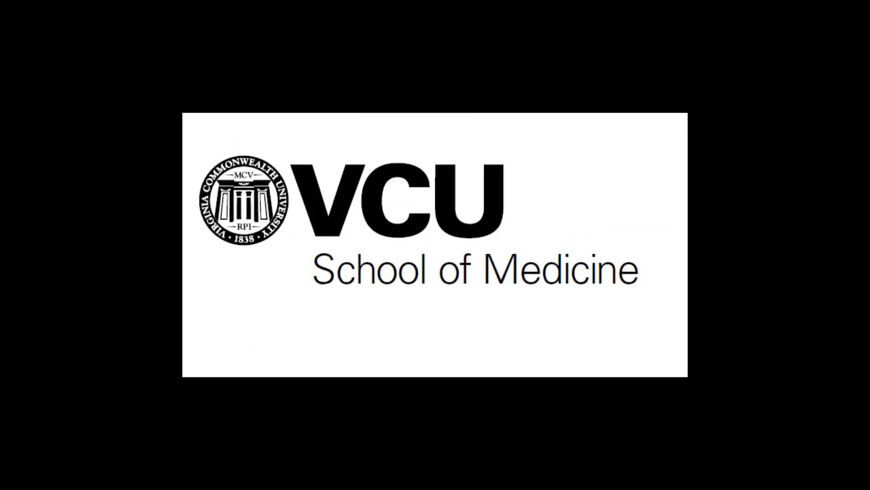